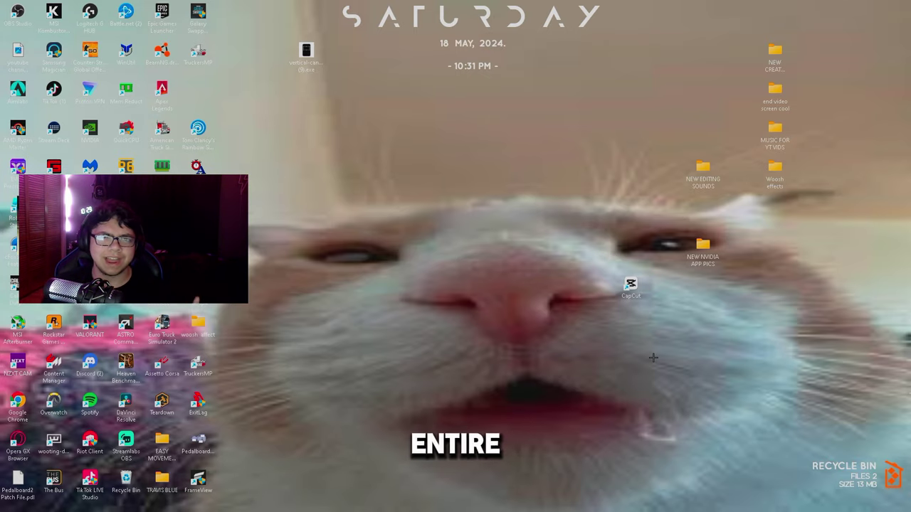
- Find and open the Epic Games Launcher
key("super")
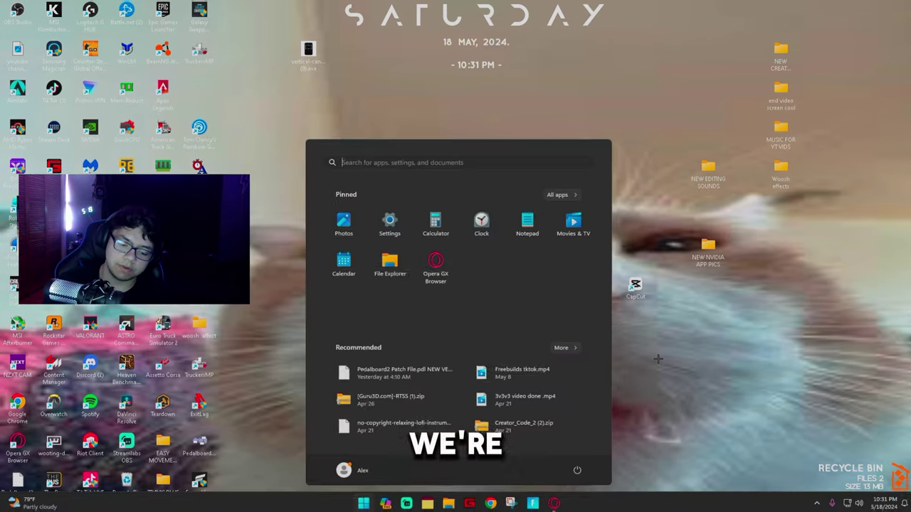
type("epic")
key("Return")
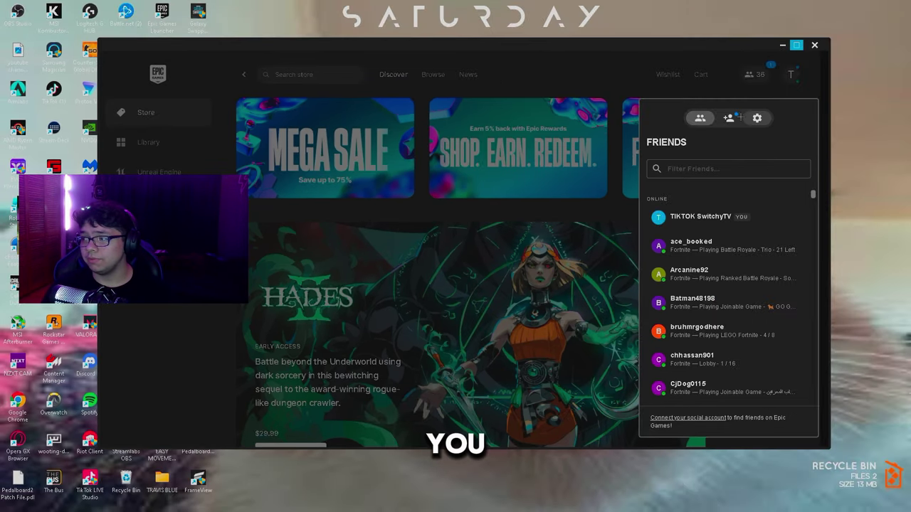
- Open the pending friend request in the launcher's add-friends view and respond to it
left_click(849, 103)
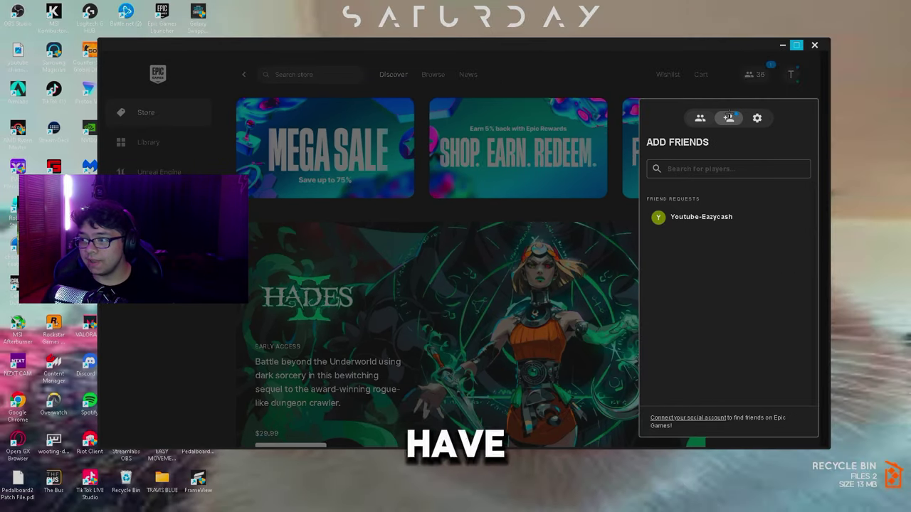
left_click(690, 217)
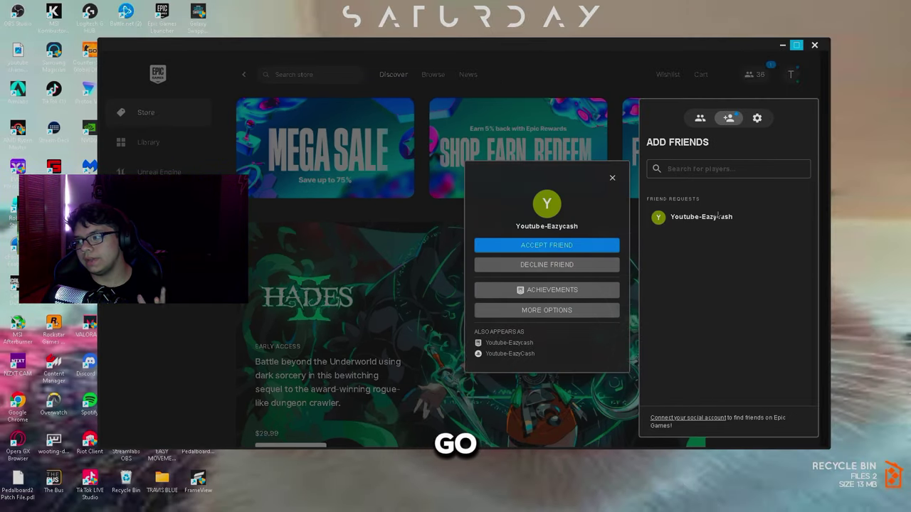
left_click(576, 267)
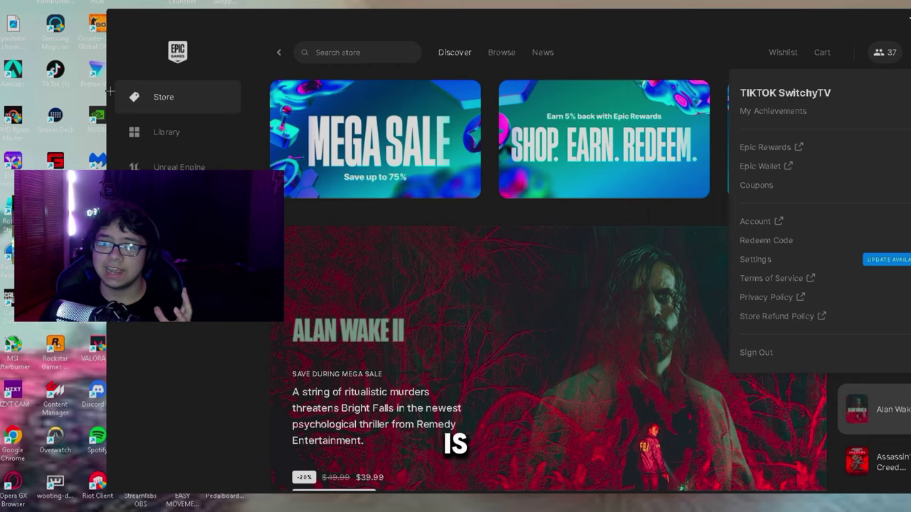
- Open Fortnite's management settings from the library, review the auto-update setting and the launch options text, and close them
left_click(169, 135)
scroll(455, 306, "down", 3)
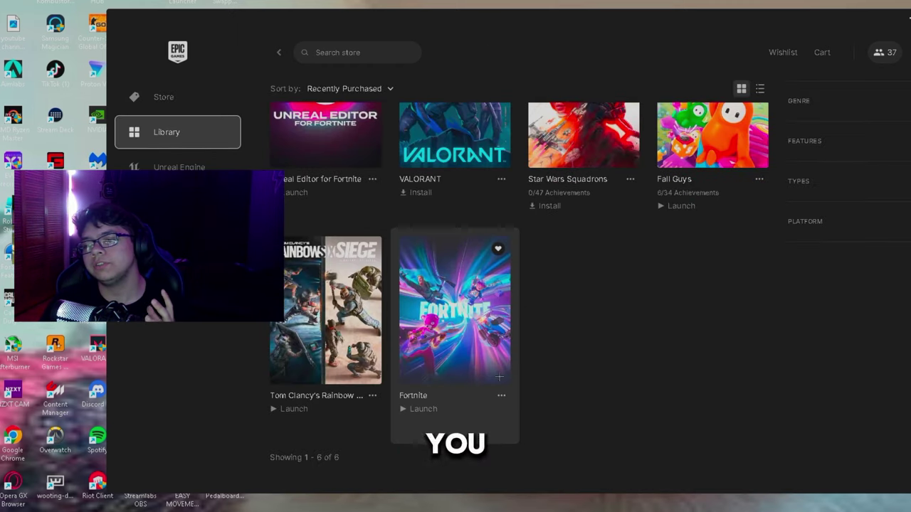
left_click(501, 395)
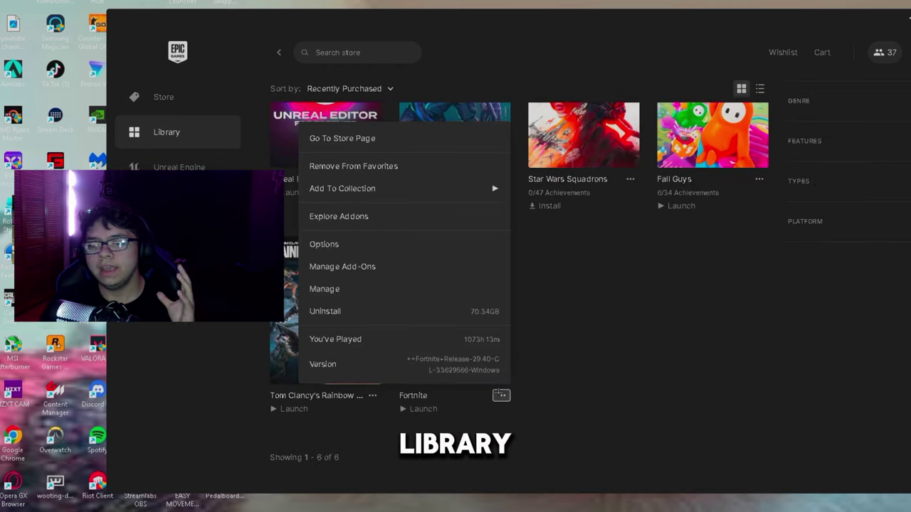
left_click(359, 287)
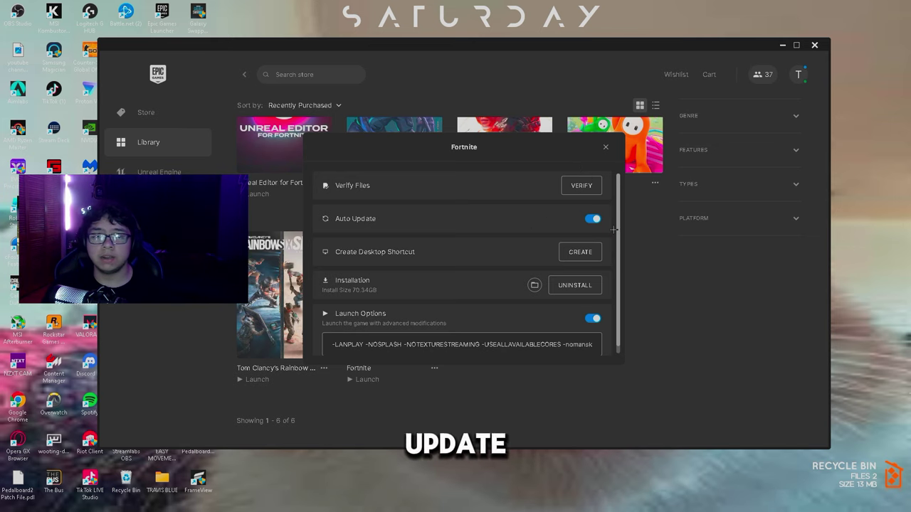
scroll(577, 253, "down", 1)
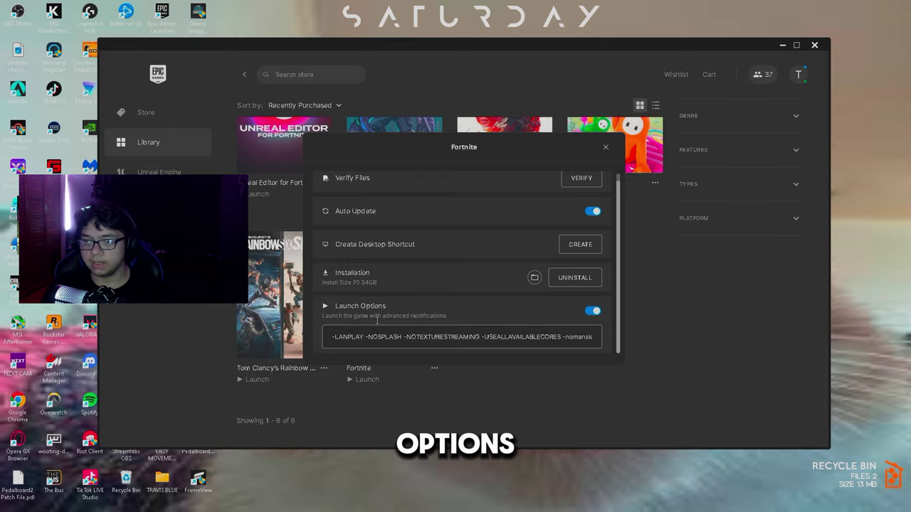
left_click_drag(333, 336, 622, 341)
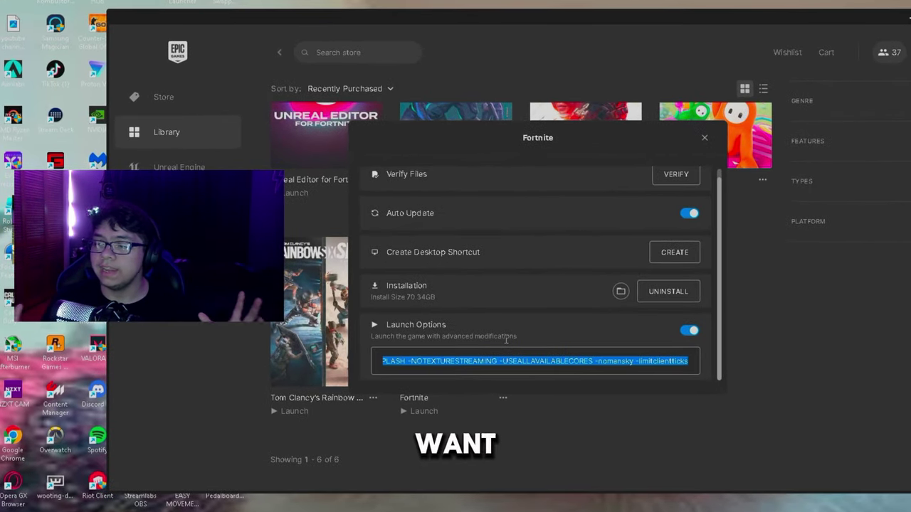
left_click(704, 137)
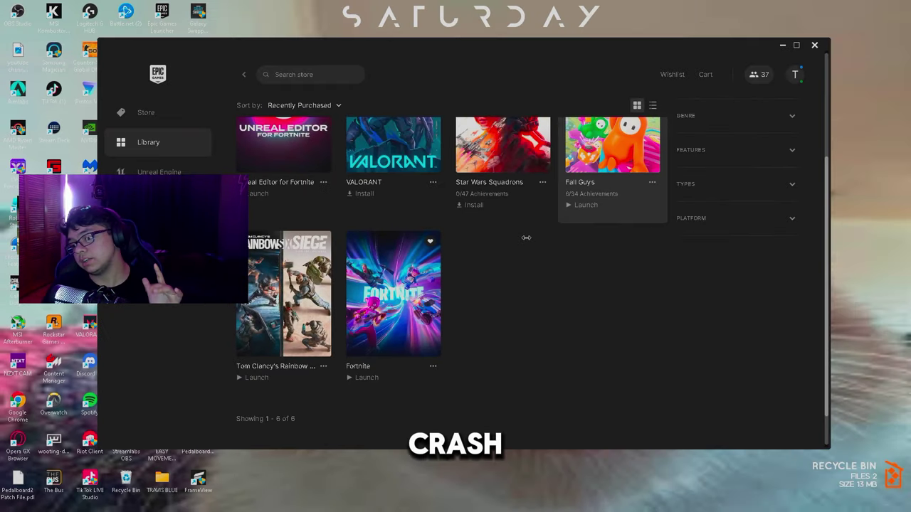
- Open Fortnite's add-on installation options and examine which components are selected
left_click(433, 366)
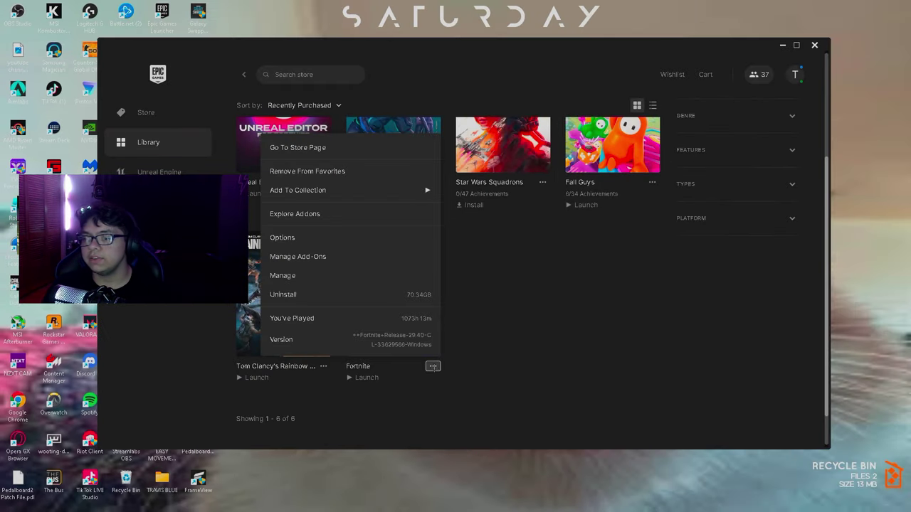
left_click(306, 256)
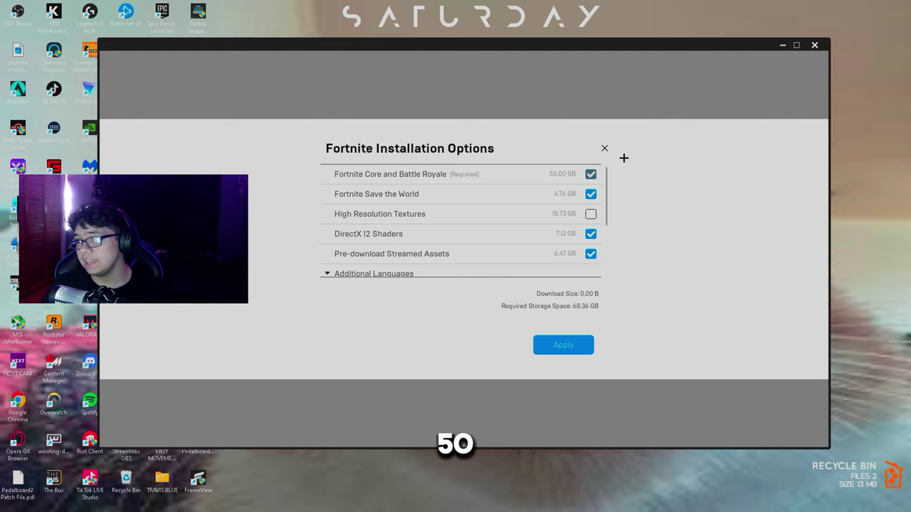
left_click_drag(604, 185, 605, 187)
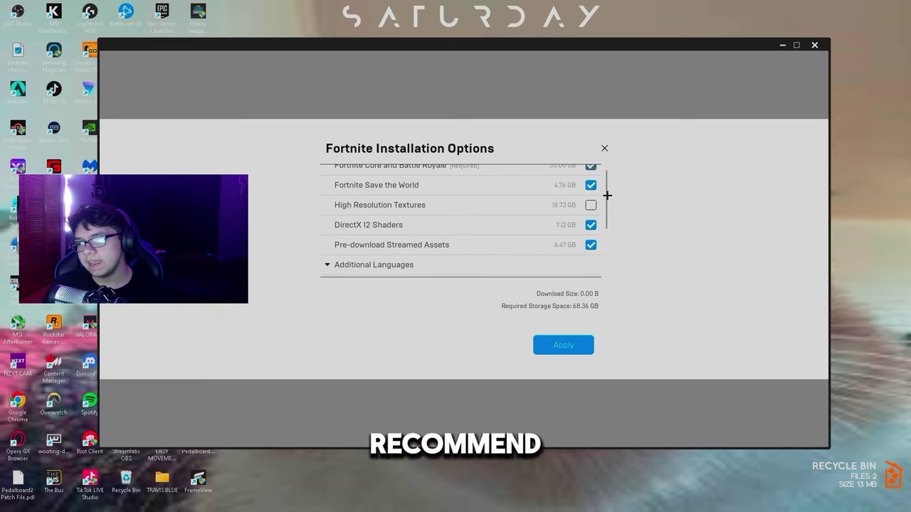
scroll(607, 196, "up", 1)
left_click_drag(607, 195, 605, 202)
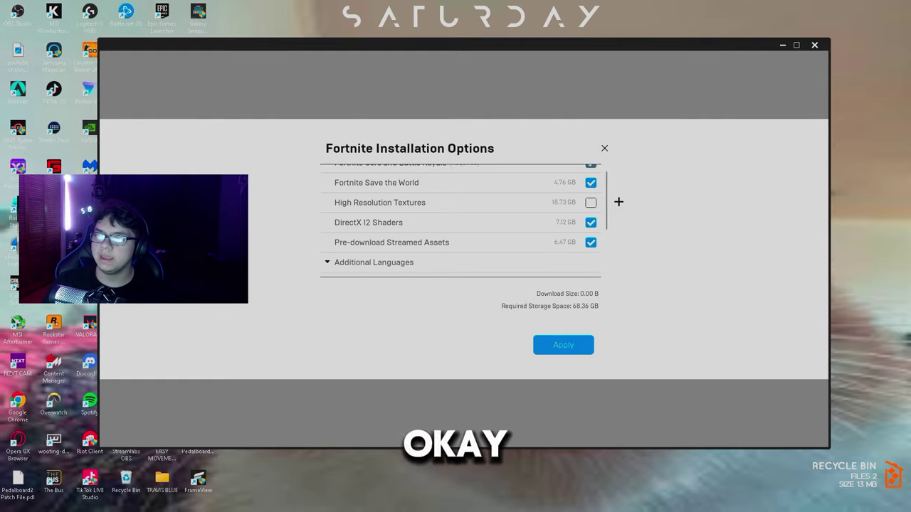
scroll(600, 211, "down", 1)
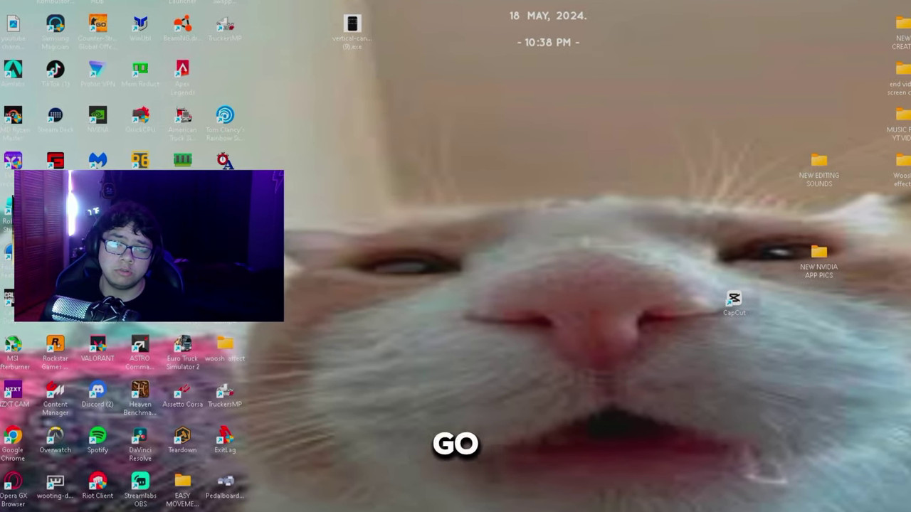
- Search Windows for the Recycle Bin and open it
key("super")
type("rec")
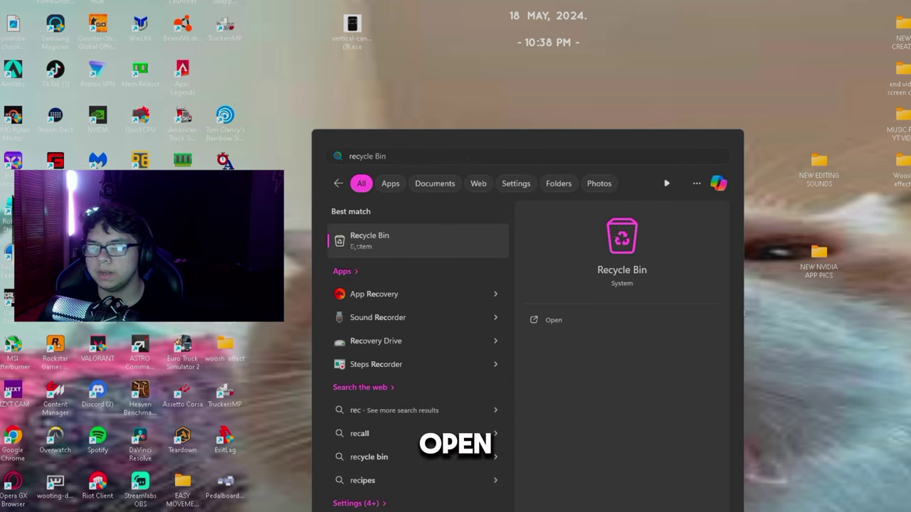
left_click(353, 242)
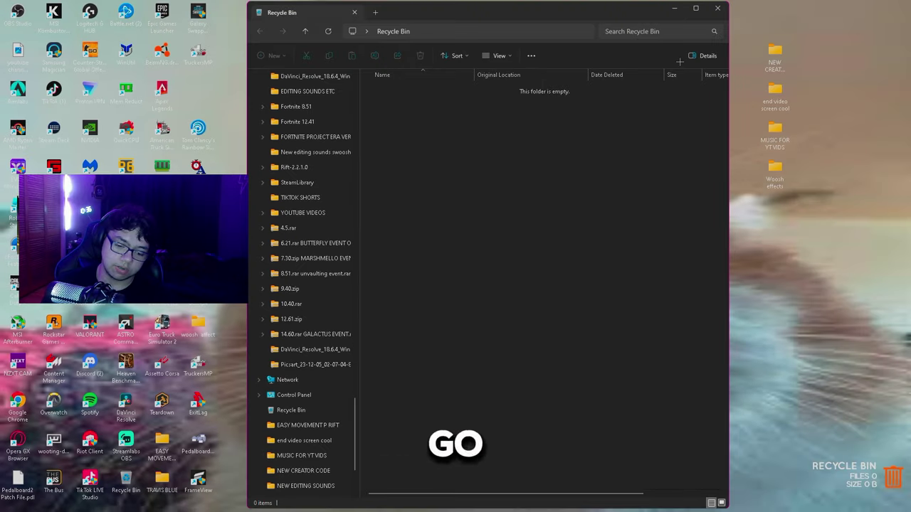
- Search Windows for %temp% and open the user's Temp folder
key("super")
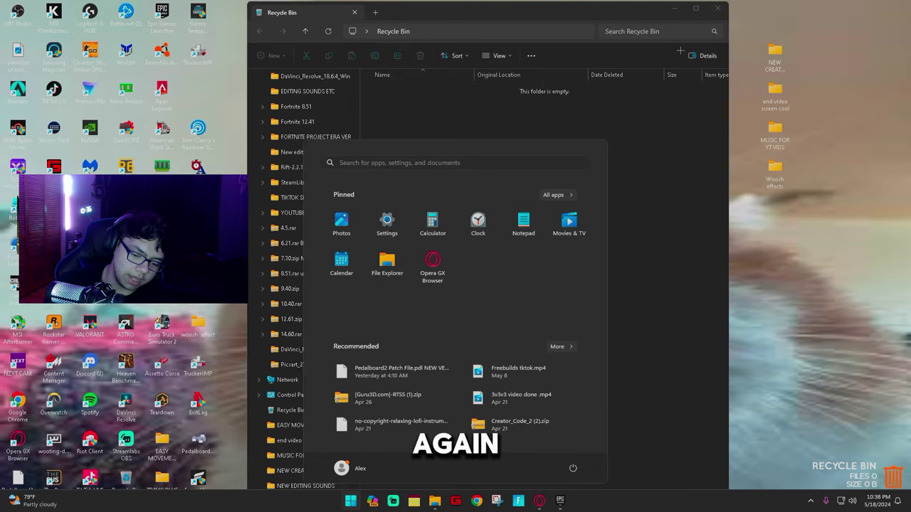
type("%appdata%")
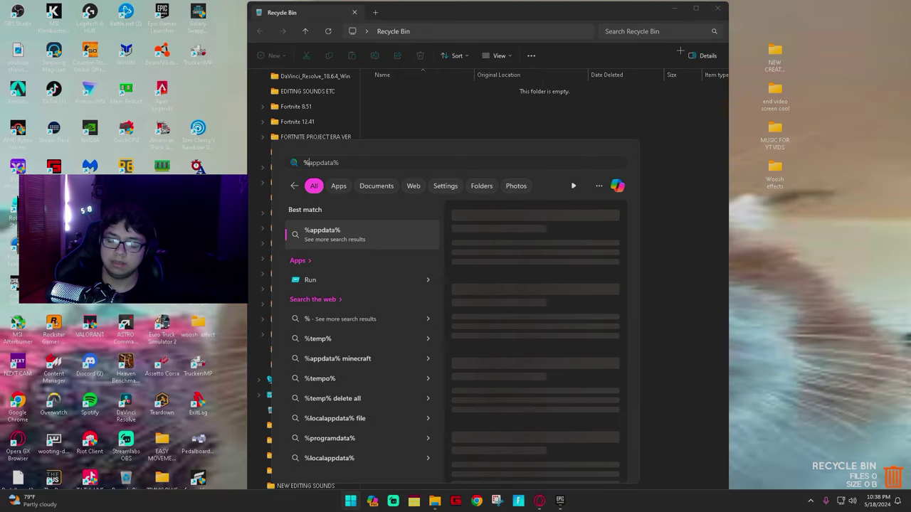
type("%temp%")
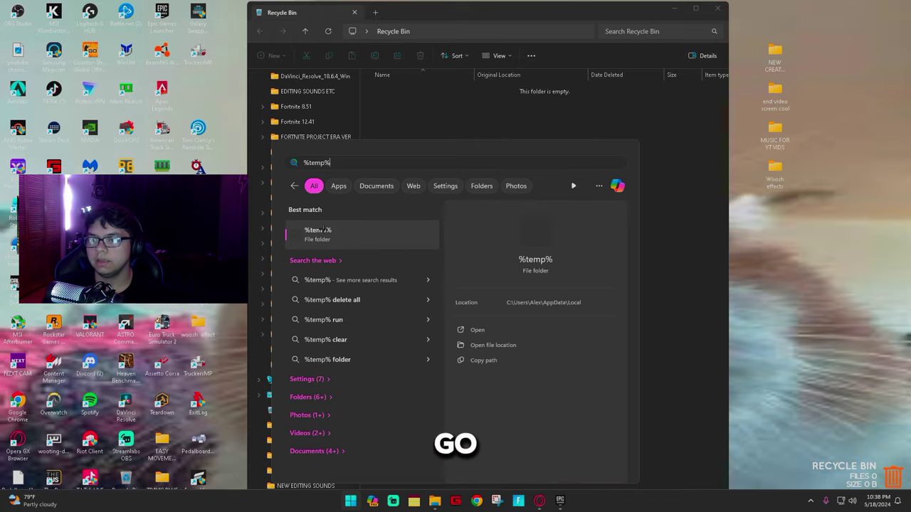
left_click(324, 230)
- Delete all files in the Temp folder, skipping the items in use, and close the Recycle Bin window
left_click_drag(673, 100, 463, 461)
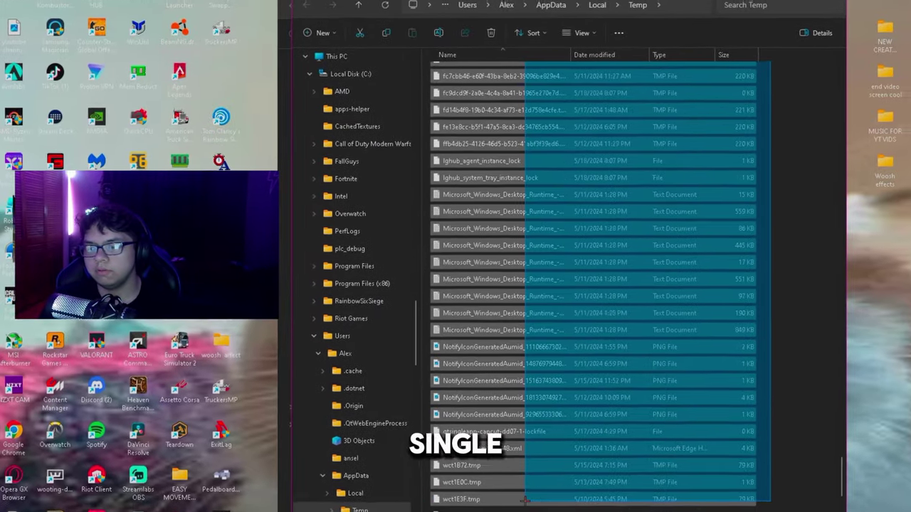
mouse_move(525, 500)
left_mouse_down()
mouse_move(532, 502)
mouse_move(520, 502)
left_mouse_up()
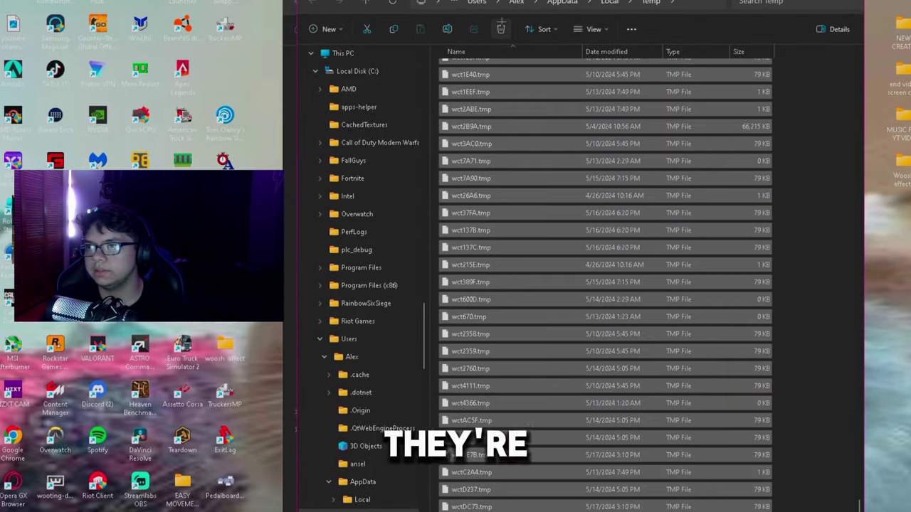
left_click(501, 28)
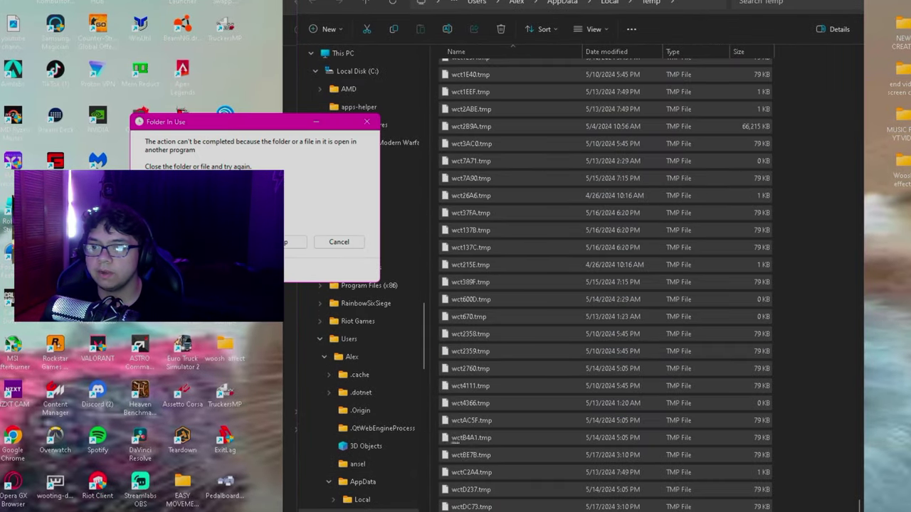
left_click(290, 242)
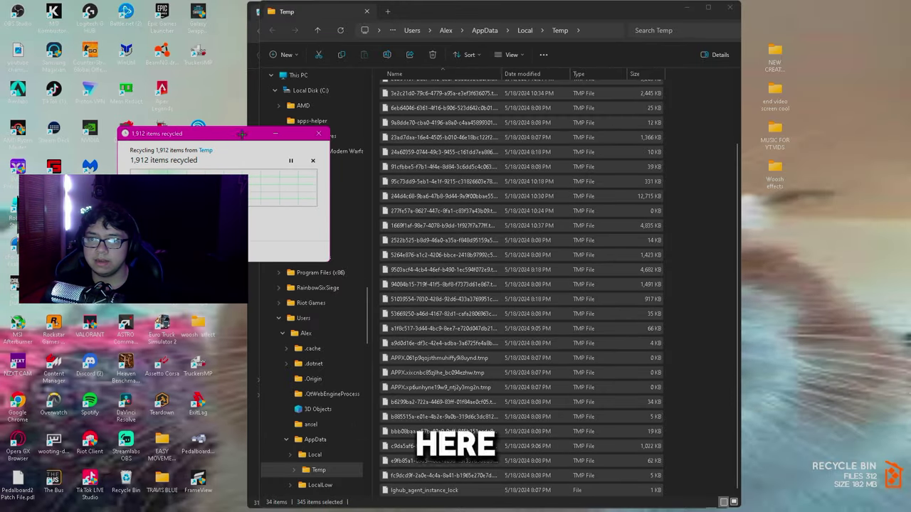
left_click_drag(242, 134, 518, 132)
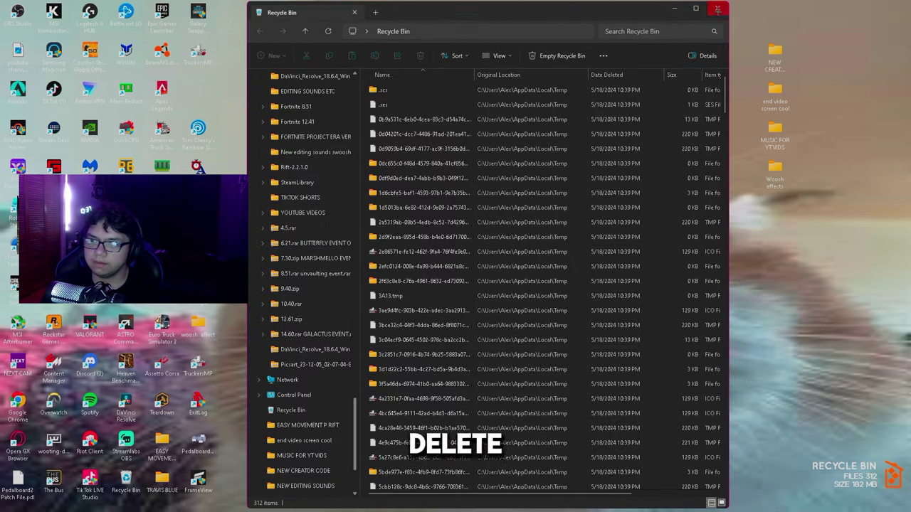
left_click(717, 8)
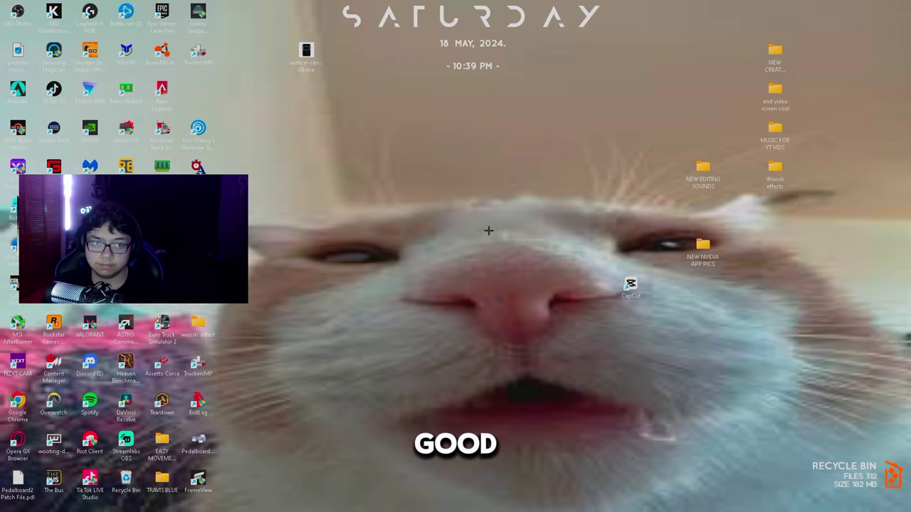
- Open Disk Cleanup and choose the C: drive for cleaning
key("super")
type("dis")
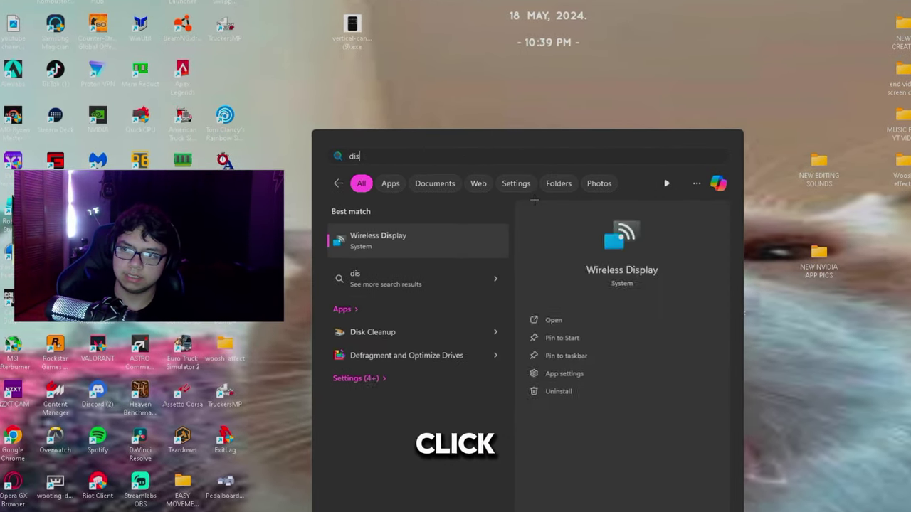
type("k")
key("Return")
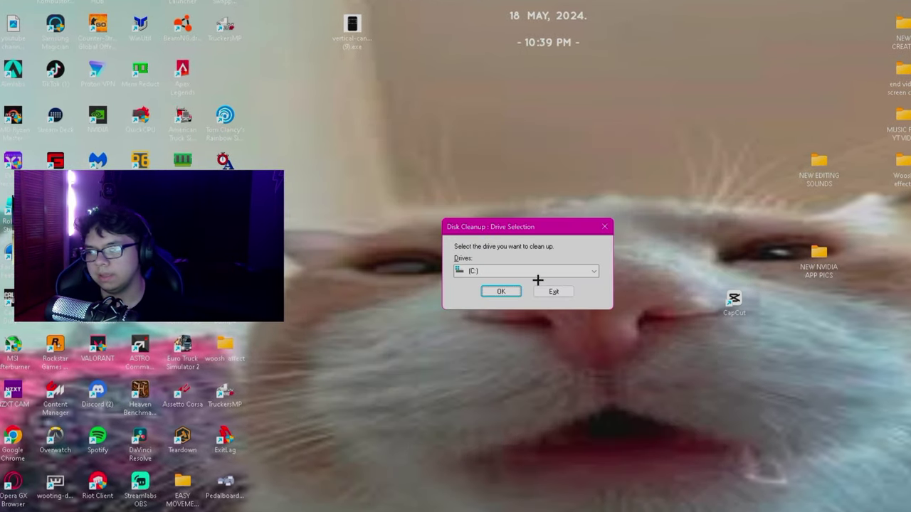
left_click(513, 270)
left_click(489, 282)
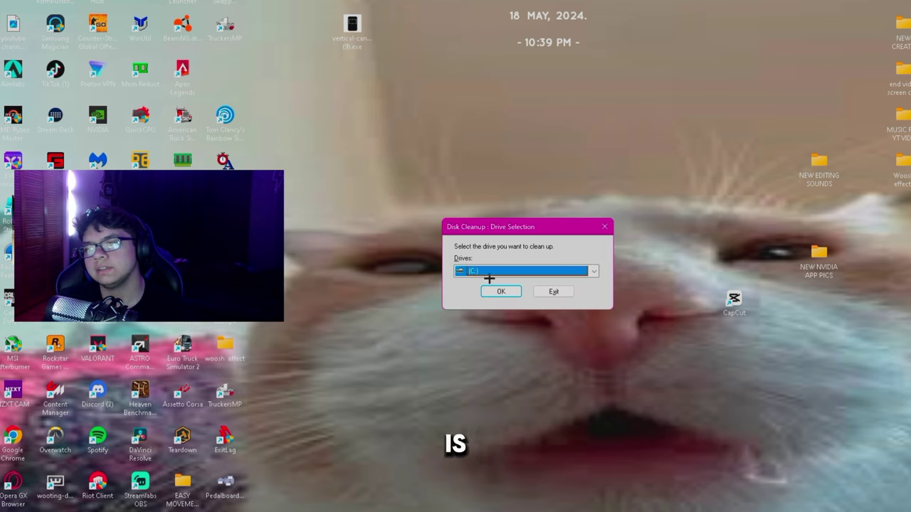
left_click(499, 294)
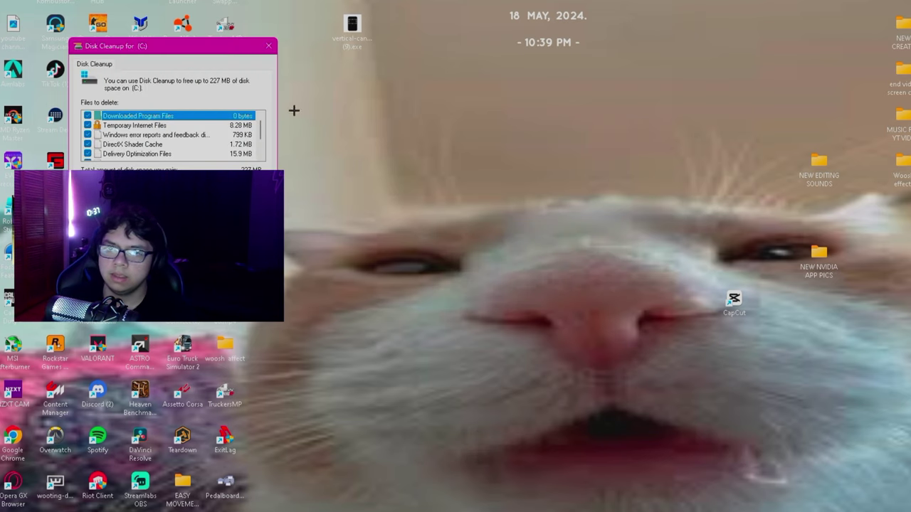
- Review the files marked for deletion and rescan the C: drive to include system files in the cleanup
left_click_drag(202, 48, 500, 101)
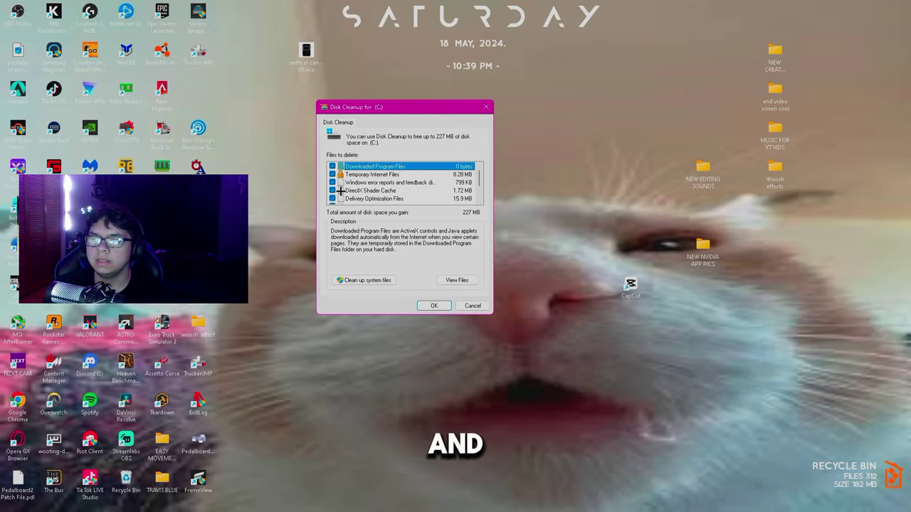
scroll(333, 177, "down", 1)
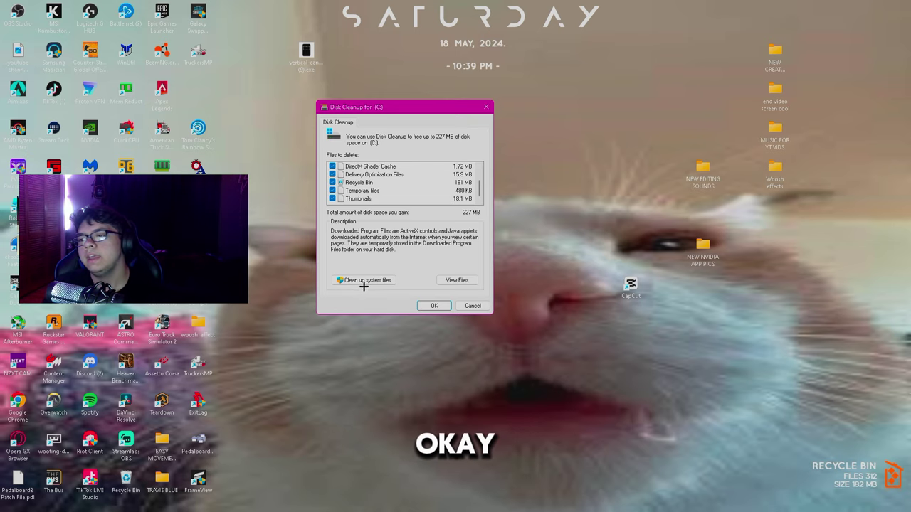
left_click(391, 282)
left_click(434, 279)
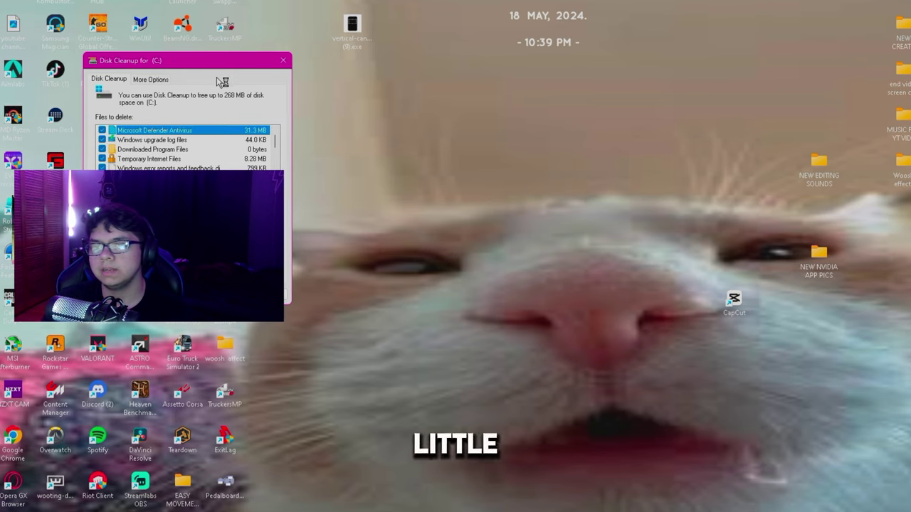
- Run the cleanup of the C: drive on the marked files and approve their permanent deletion
left_click_drag(197, 58, 602, 170)
scroll(602, 203, "down", 3)
left_click(634, 347)
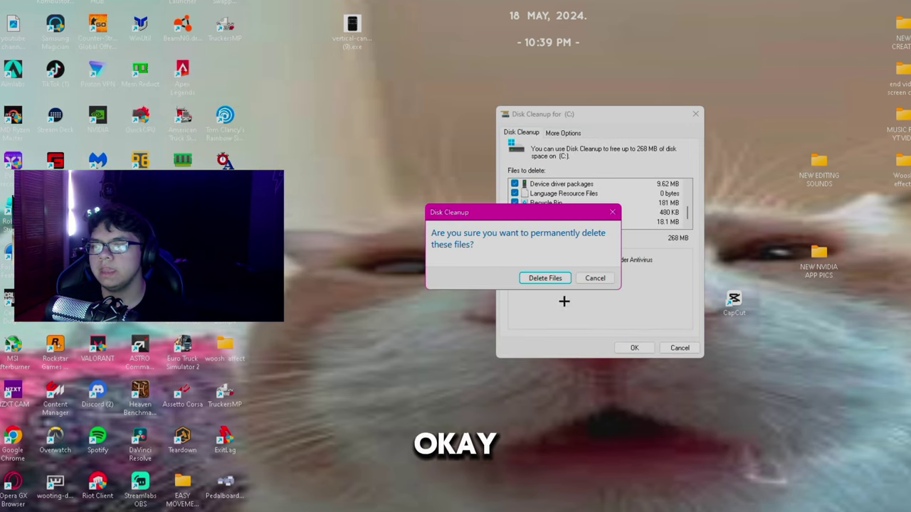
left_click(556, 279)
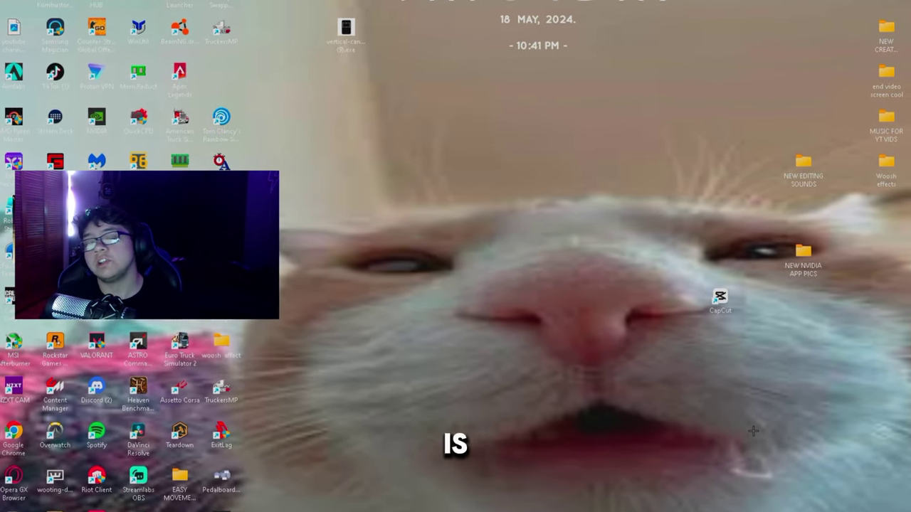
- Search Windows for %localappdata% and open the AppData Local folder
key("super")
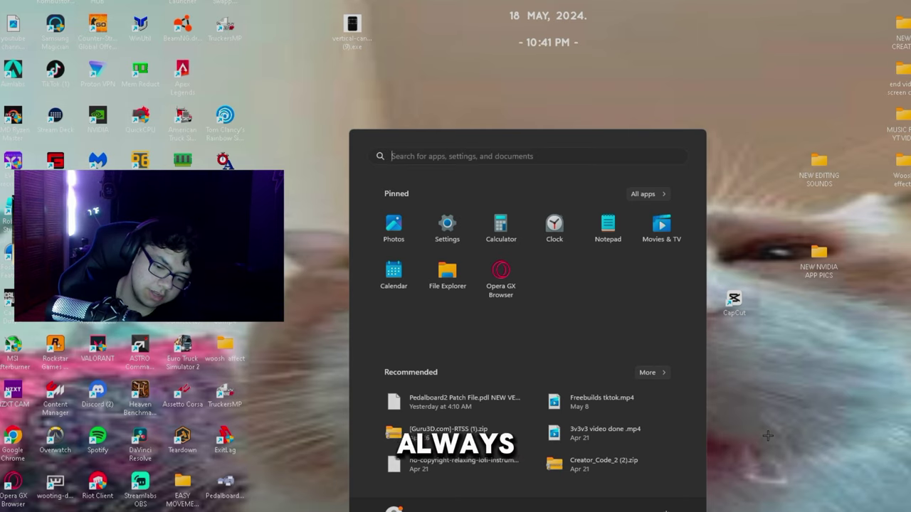
type("%appdata%")
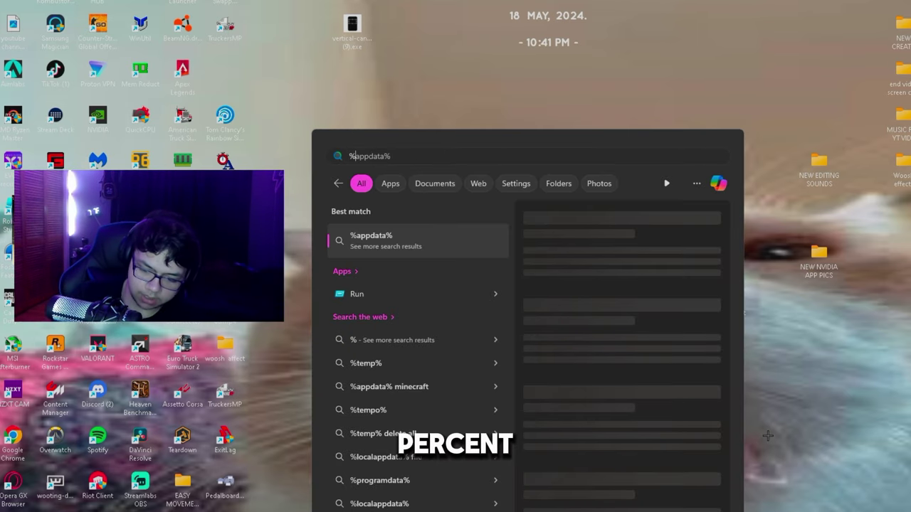
key("Delete")
key("Delete")
key("Delete")
key("Delete")
key("Delete")
key("Delete")
key("Delete")
key("Delete")
type("locala[[a")
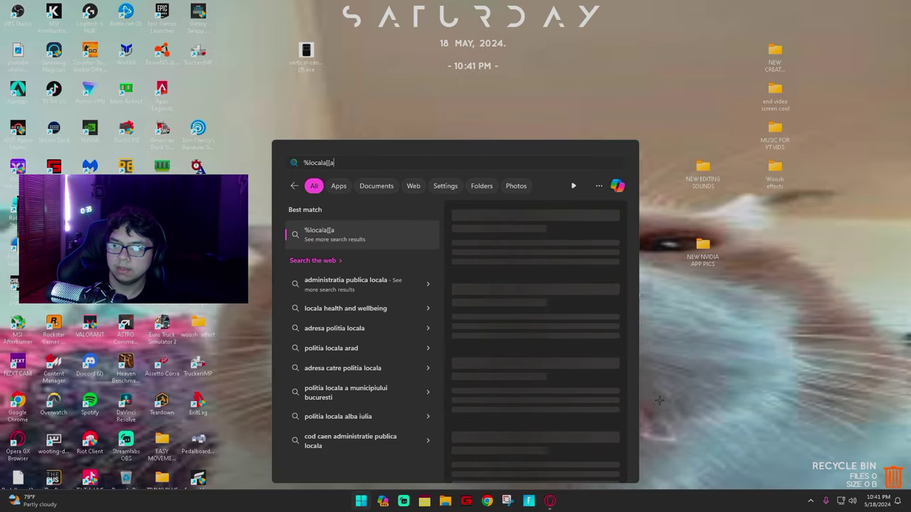
key("BackSpace")
key("BackSpace")
key("BackSpace")
type("ppdata%")
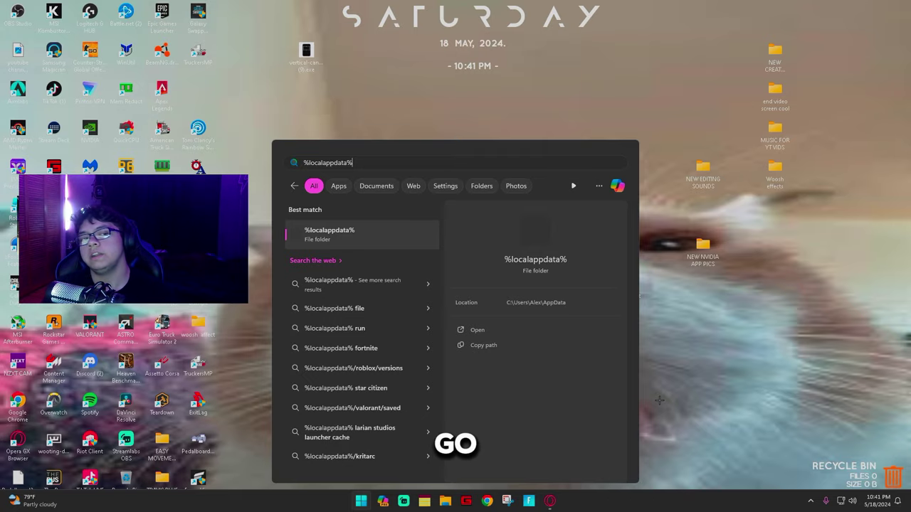
key("Return")
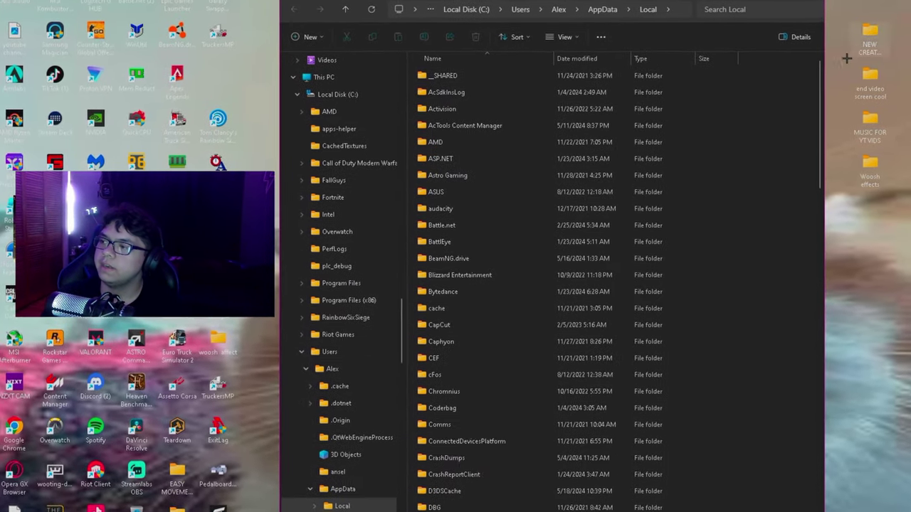
- Find the FortniteGame folder in Local and go through Saved and Config into the WindowsClient folder
scroll(809, 246, "down", 10)
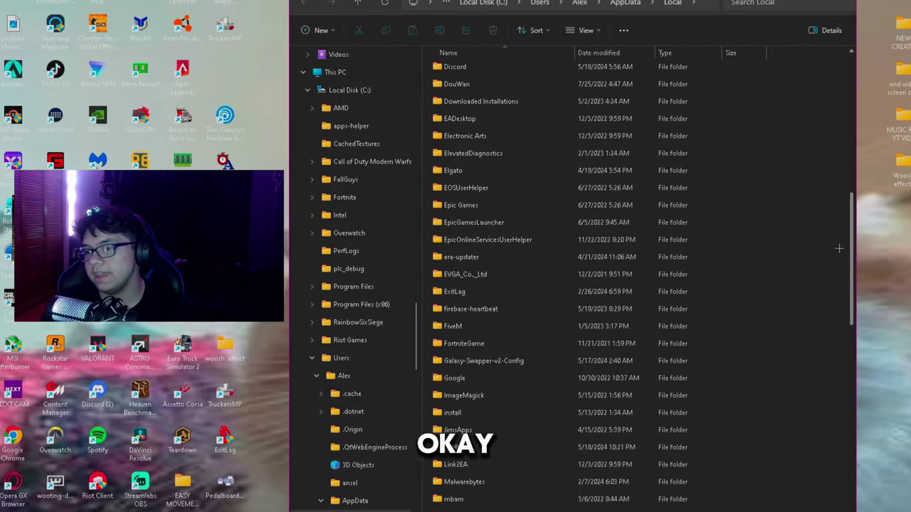
scroll(839, 248, "down", 12)
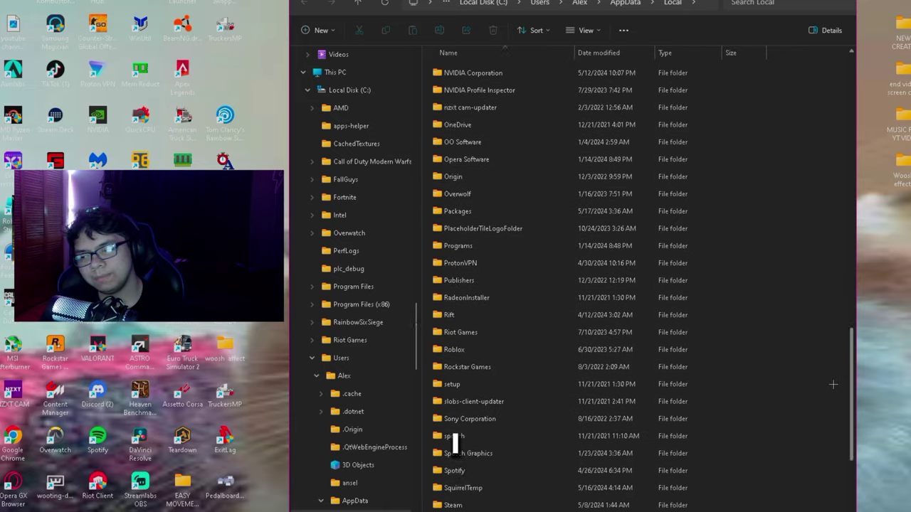
scroll(829, 420, "down", 5)
scroll(836, 434, "up", 3)
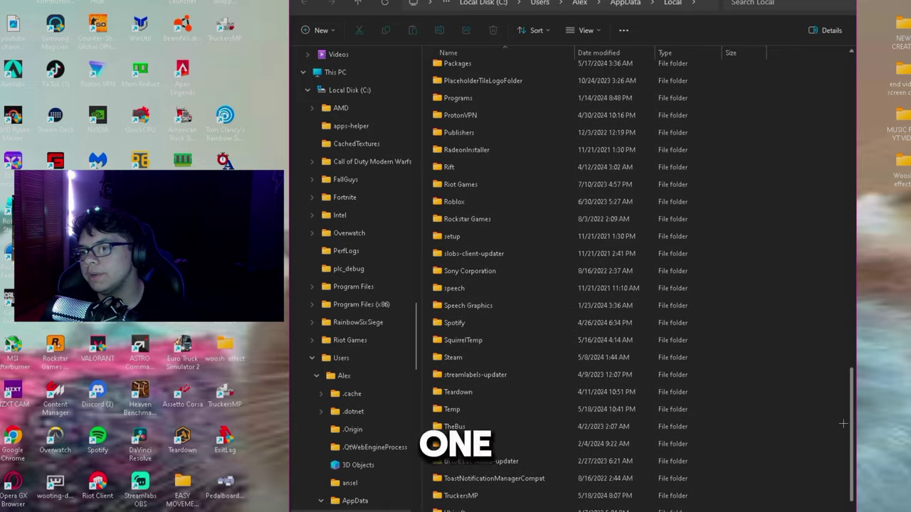
scroll(842, 424, "up", 6)
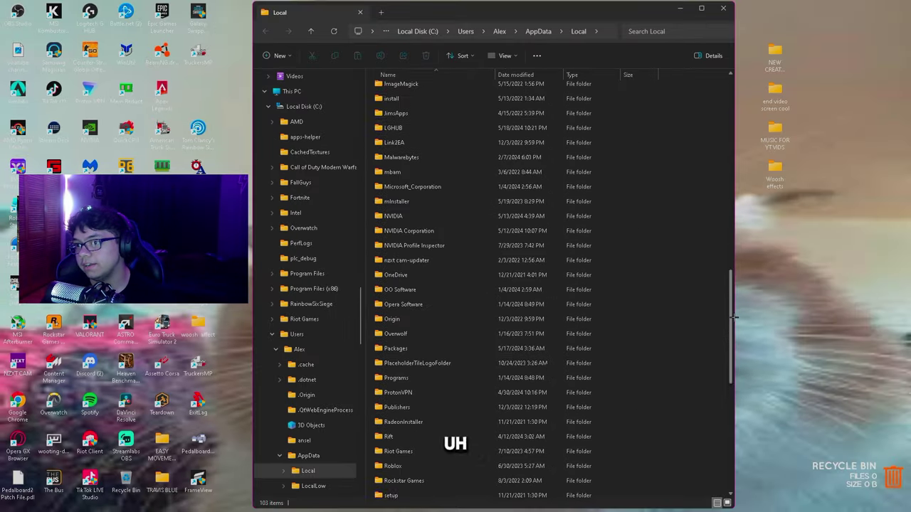
scroll(733, 318, "up", 3)
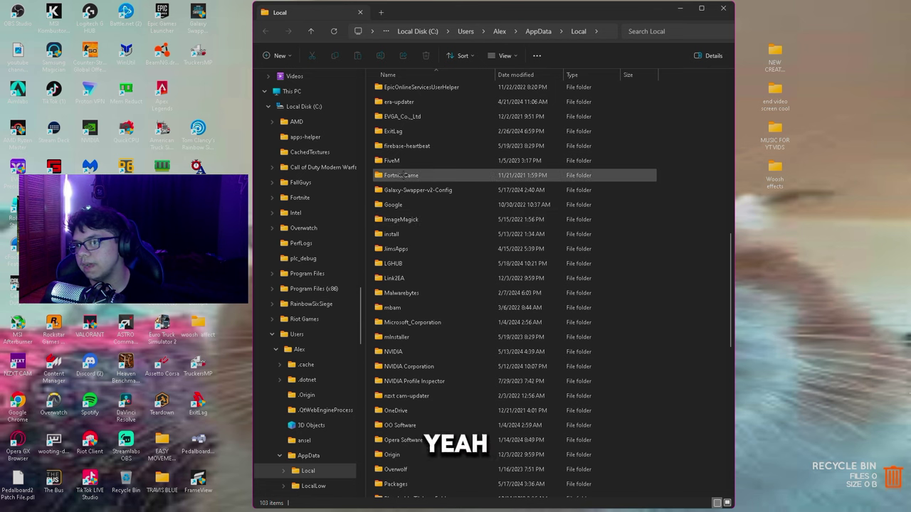
double_click(403, 175)
double_click(385, 90)
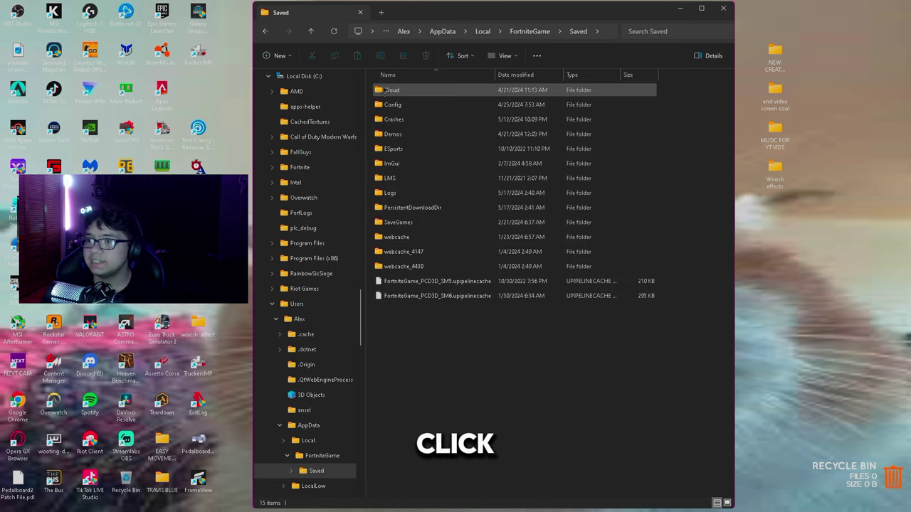
double_click(424, 107)
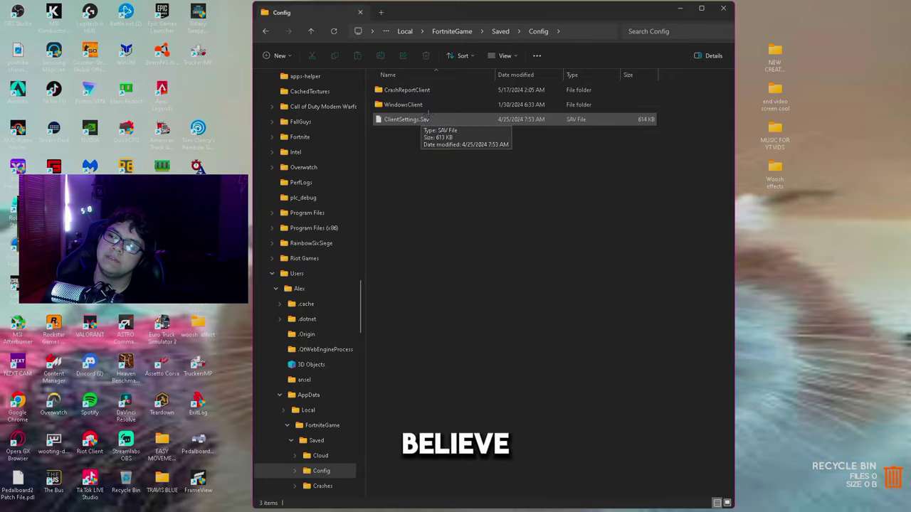
double_click(427, 105)
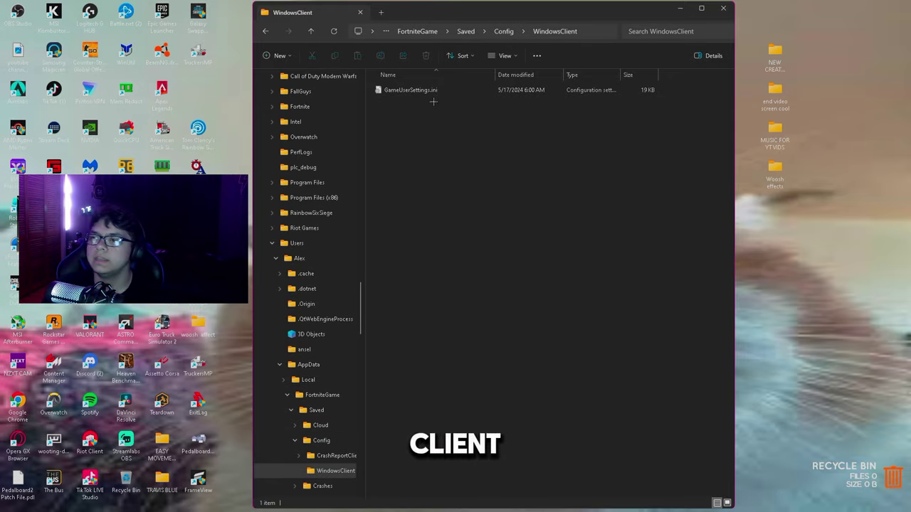
- Open GameUserSettings.ini from the WindowsClient folder to view its contents, and close the text editor
left_click(441, 91)
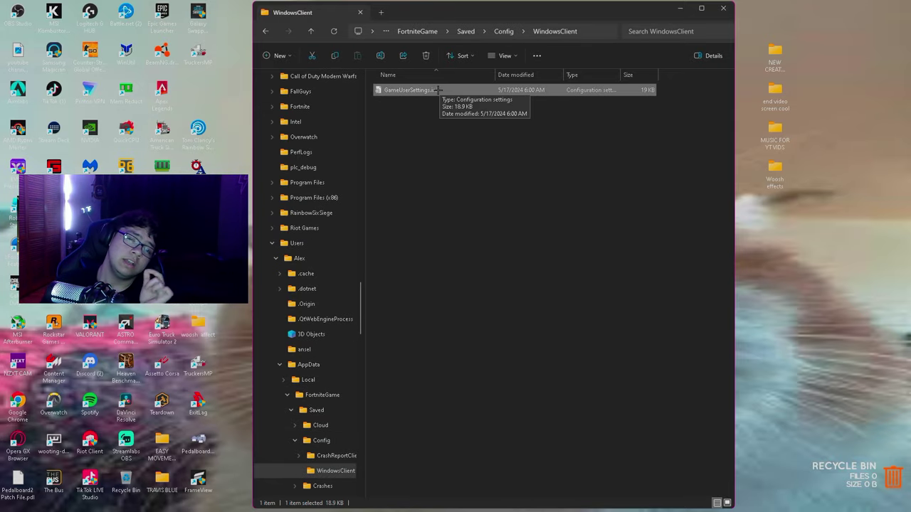
double_click(437, 90)
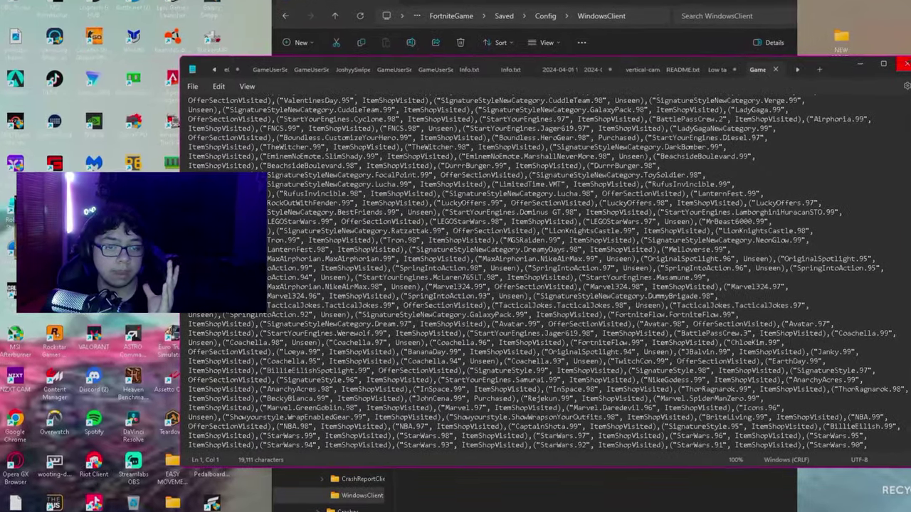
left_click(786, 89)
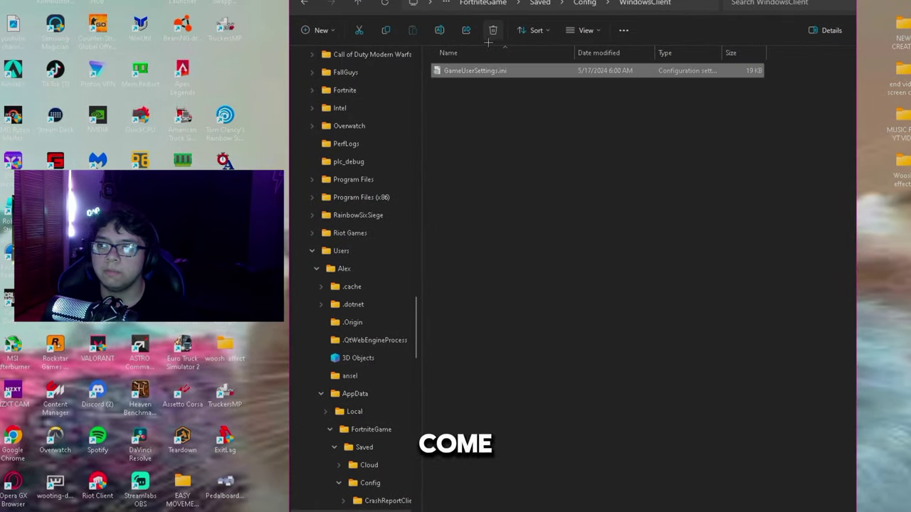